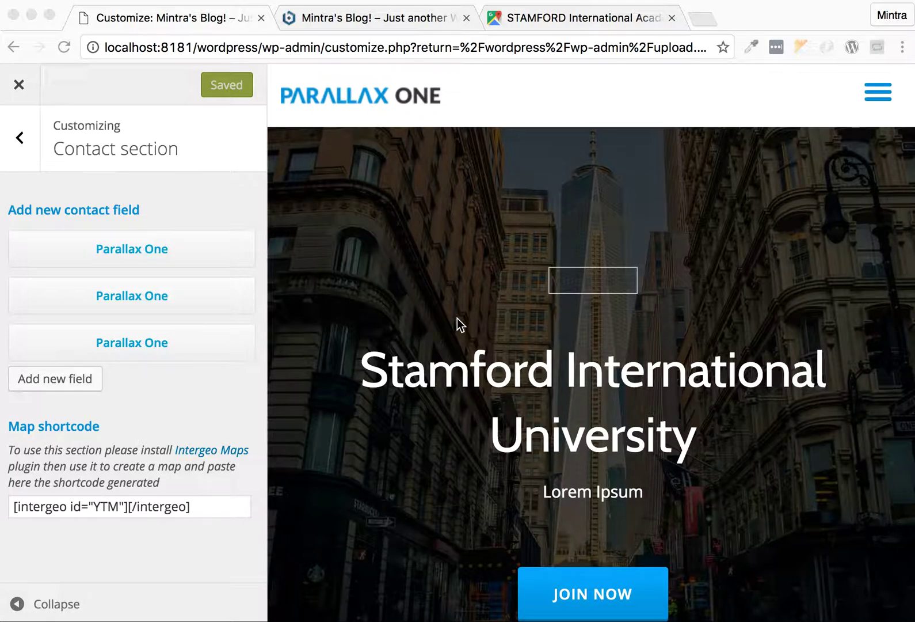
# - Switch to the Mintra's Blog! front page and start a fresh browser tab
pyautogui.click(319, 16)
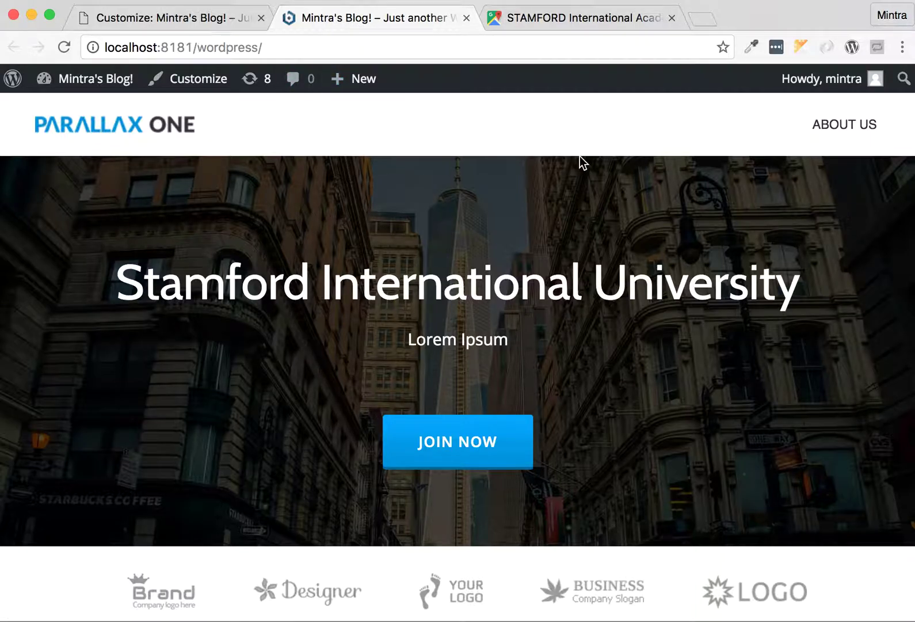
pyautogui.click(703, 21)
pyautogui.write('scitech.stamford.edu')
# - Load scitech.stamford.edu ahead of the STAMFORD tab and check its technologies in Wappalyzer
pyautogui.press('Return')
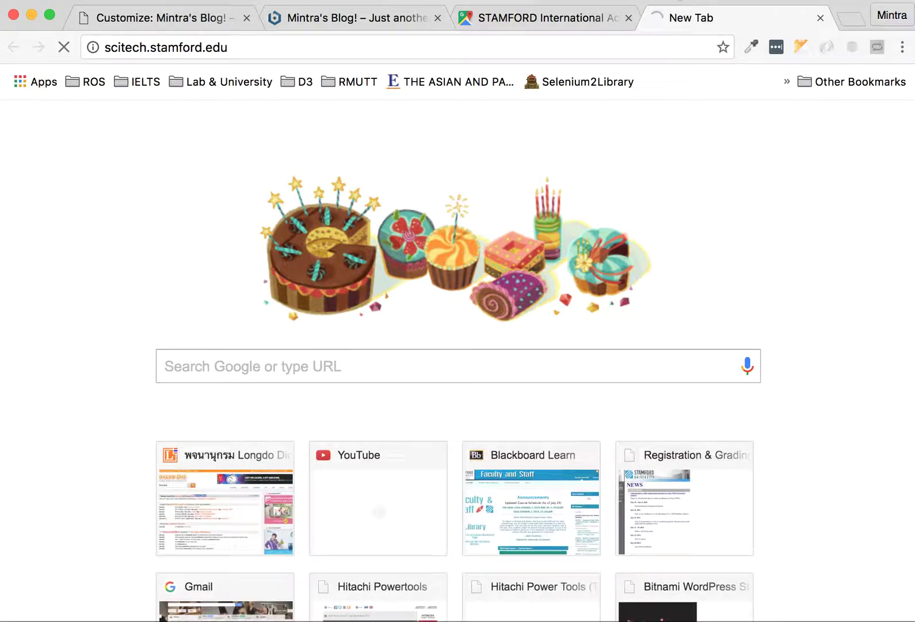
pyautogui.moveTo(691, 17); pyautogui.dragTo(531, 17)
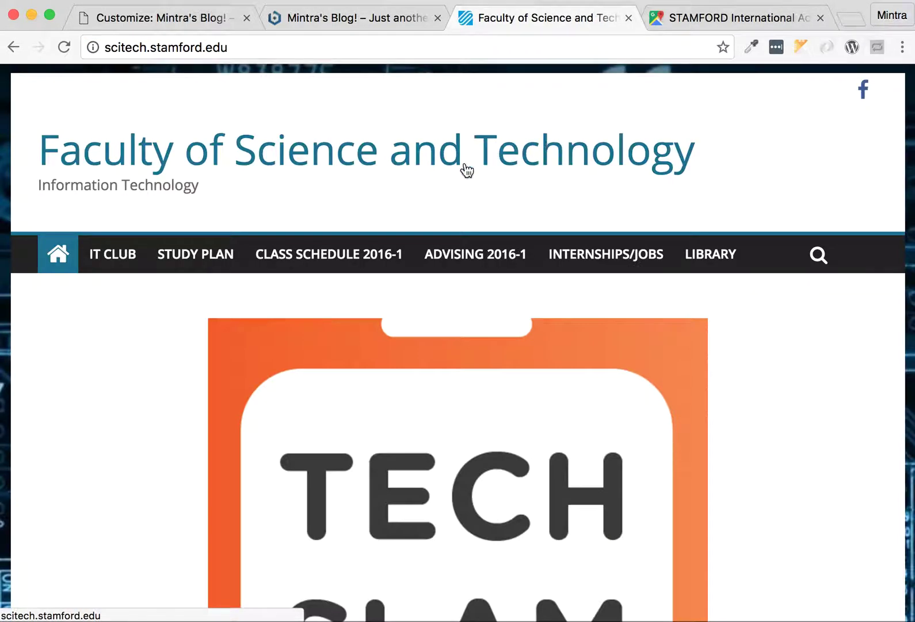
pyautogui.scroll(-15, 175, 274)
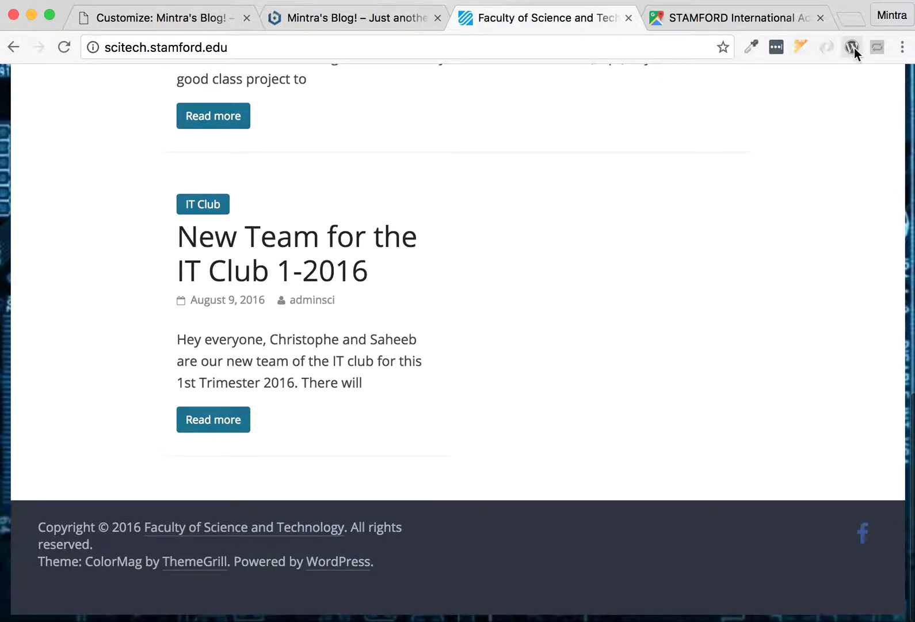
pyautogui.click(853, 48)
pyautogui.click(509, 444)
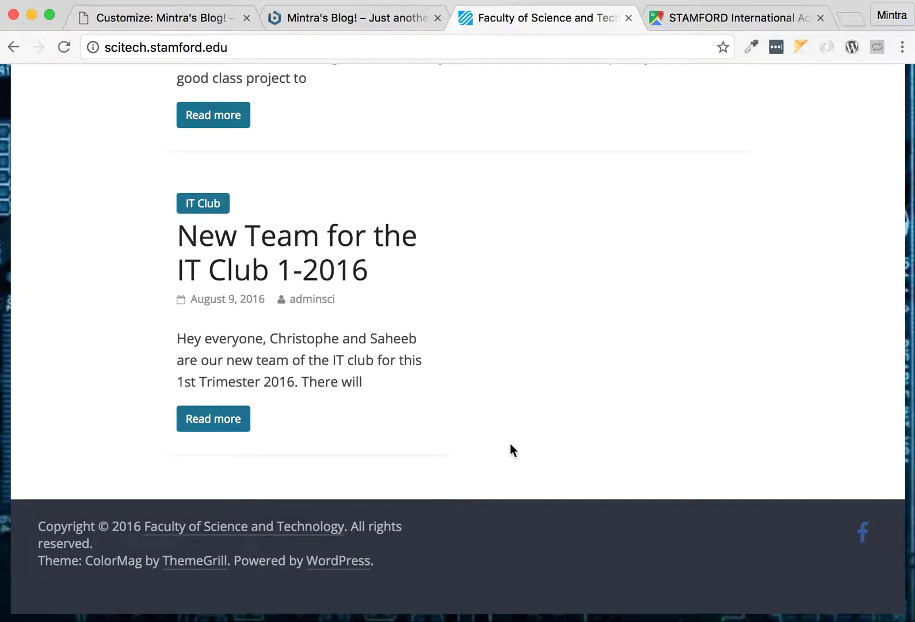
pyautogui.press('Home')
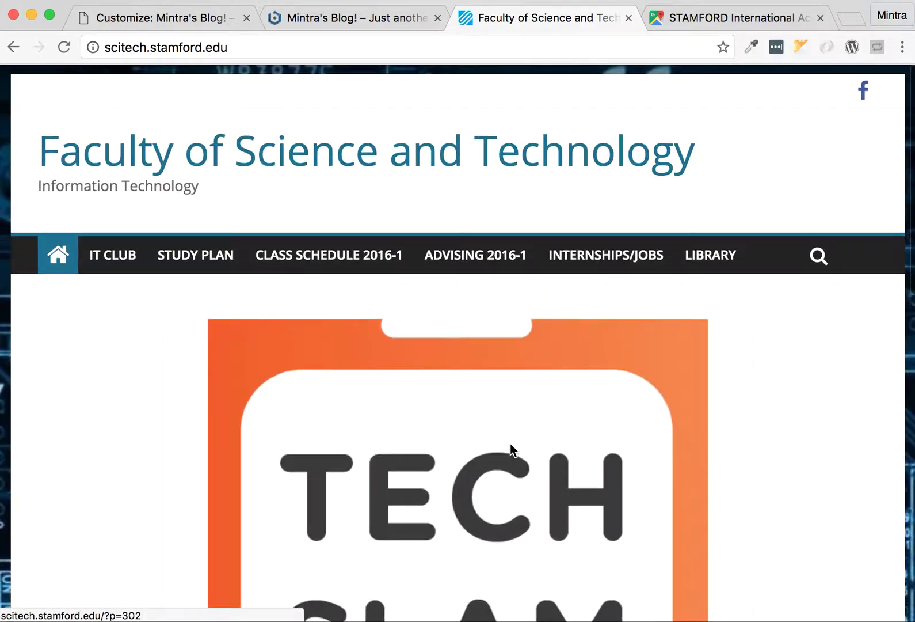
# - Return to the local Mintra's Blog! WordPress site to review its sections
pyautogui.click(351, 25)
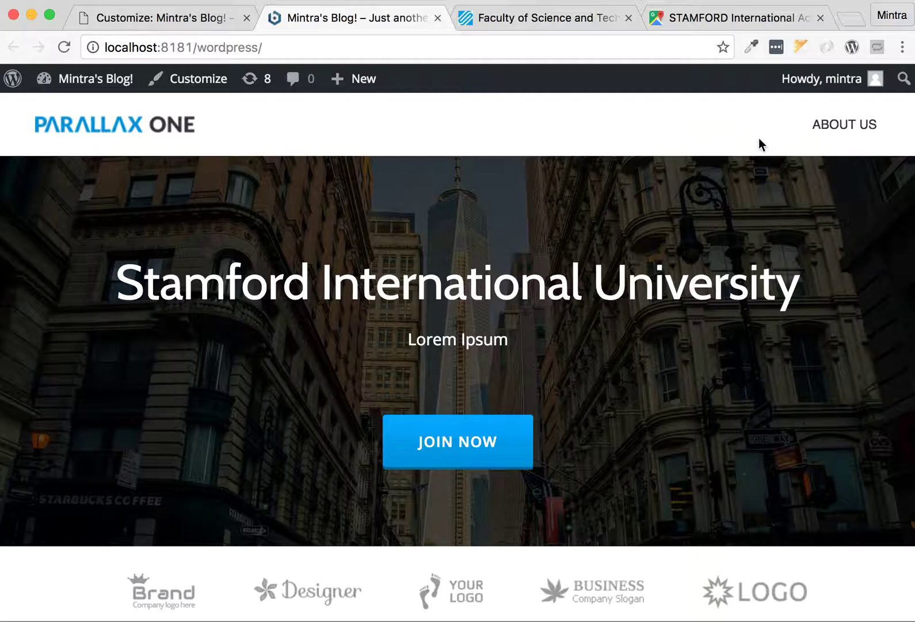
pyautogui.scroll(-5, 732, 125)
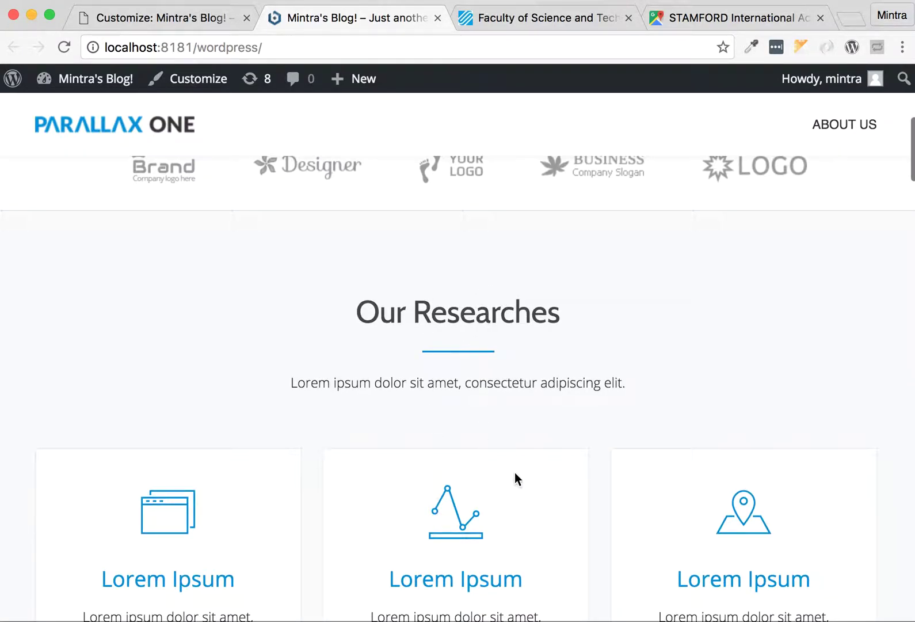
pyautogui.scroll(5, 514, 471)
pyautogui.scroll(1, 526, 236)
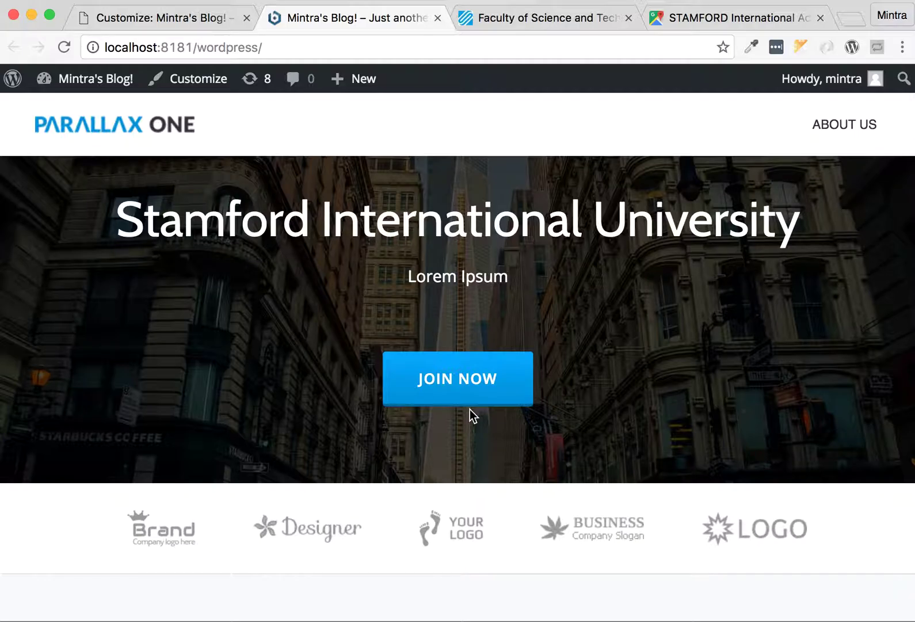
pyautogui.scroll(-10, 470, 408)
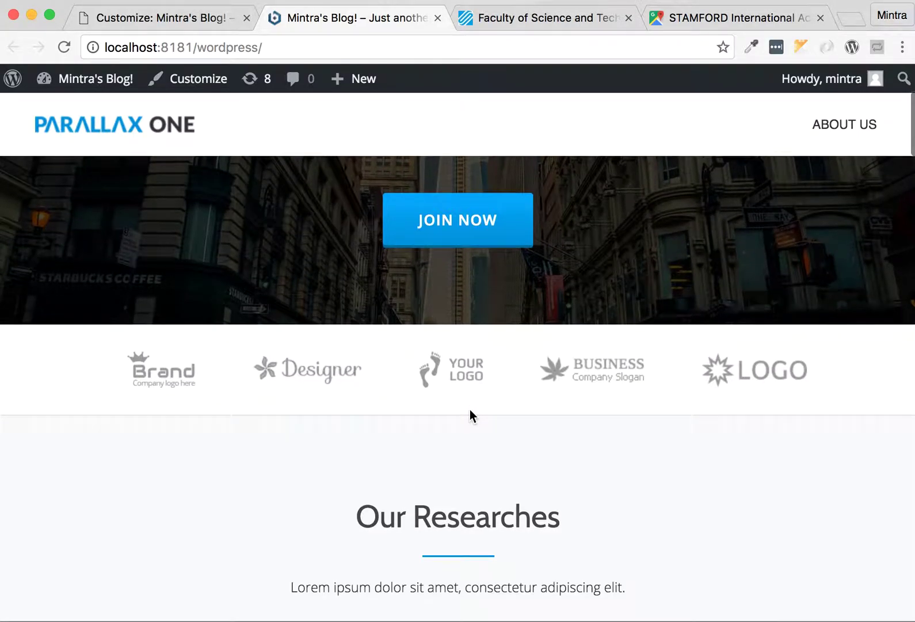
pyautogui.scroll(1, 450, 175)
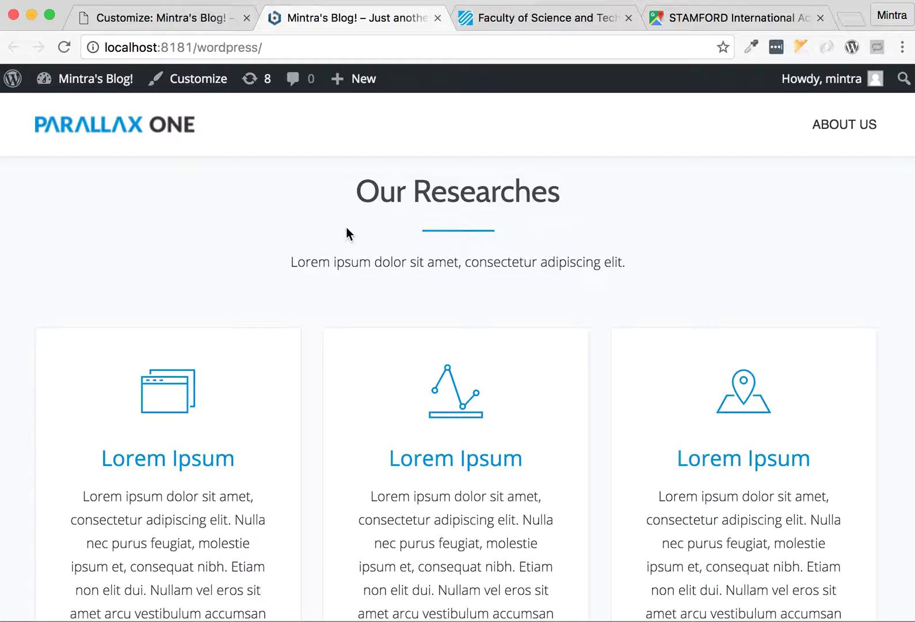
pyautogui.scroll(-4, 466, 539)
pyautogui.scroll(-6, 466, 542)
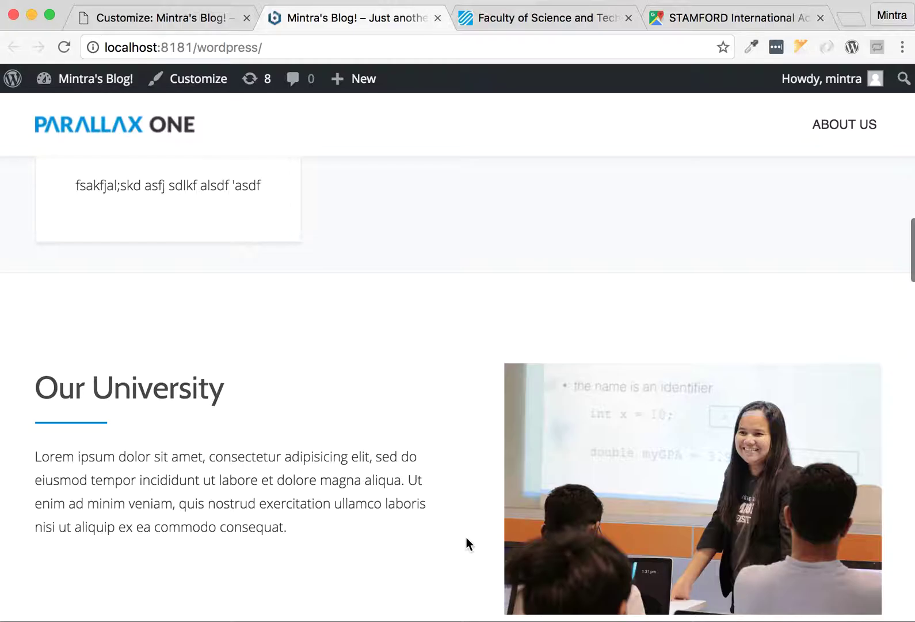
pyautogui.scroll(-3, 429, 529)
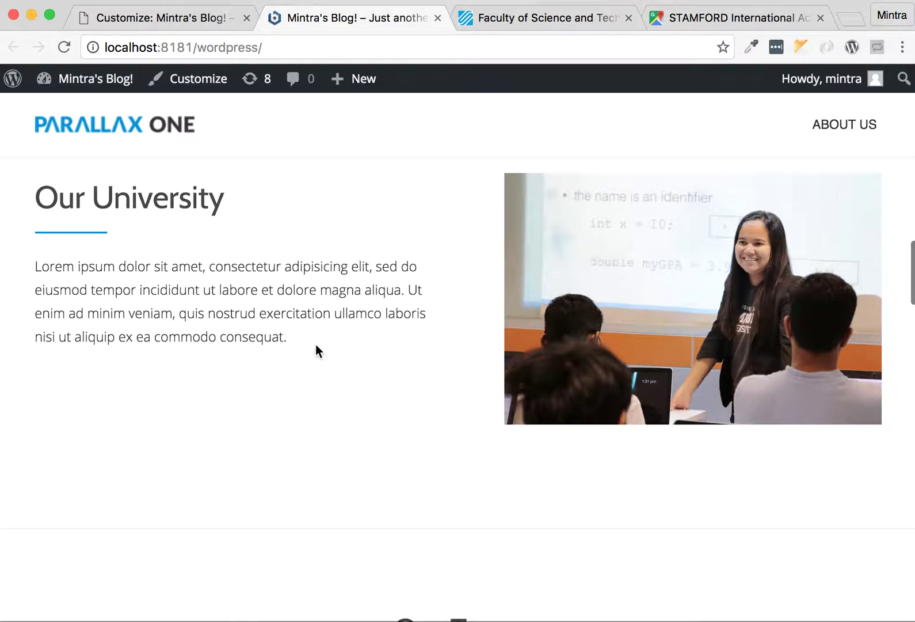
pyautogui.scroll(-5, 548, 484)
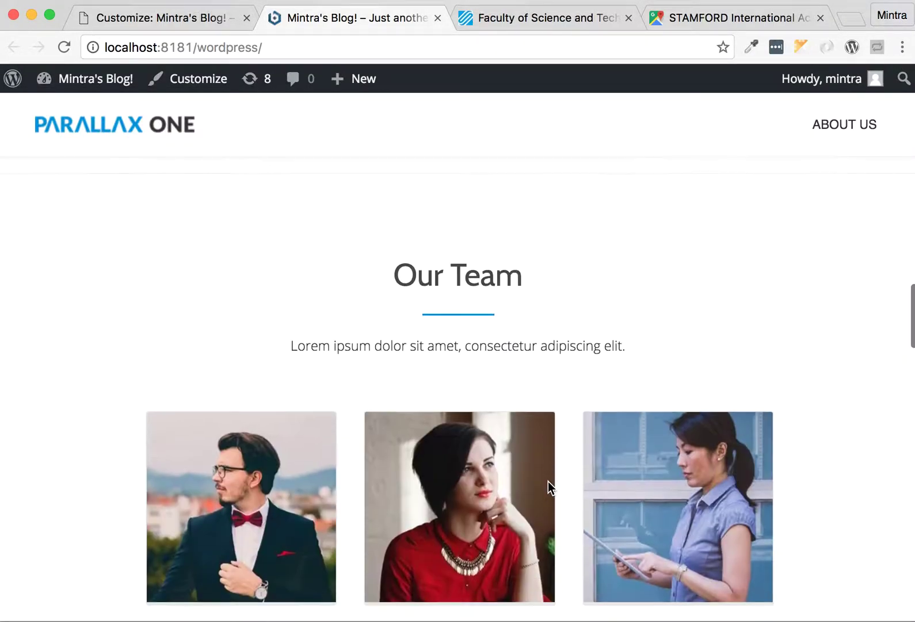
pyautogui.scroll(-1, 548, 484)
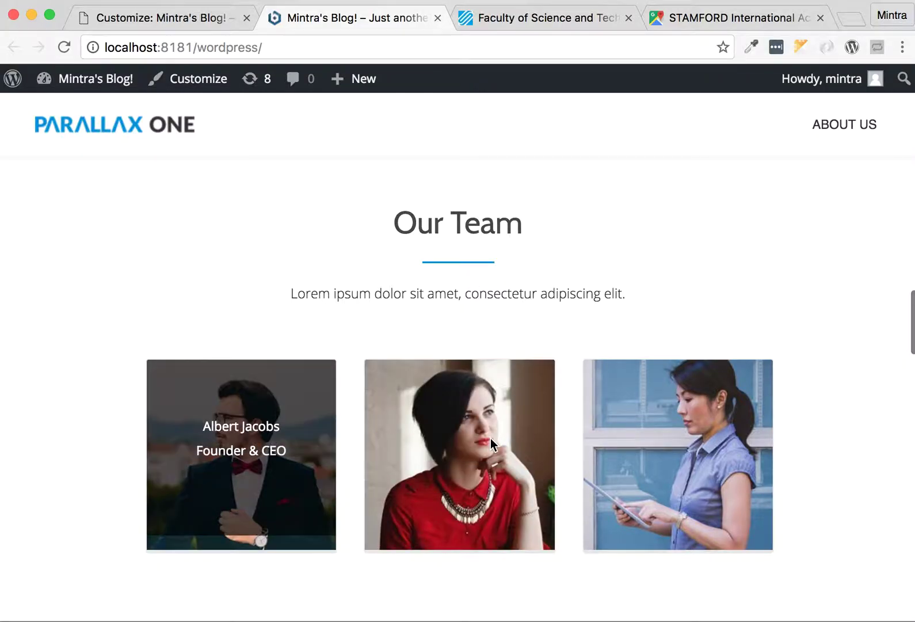
pyautogui.moveTo(241, 506)
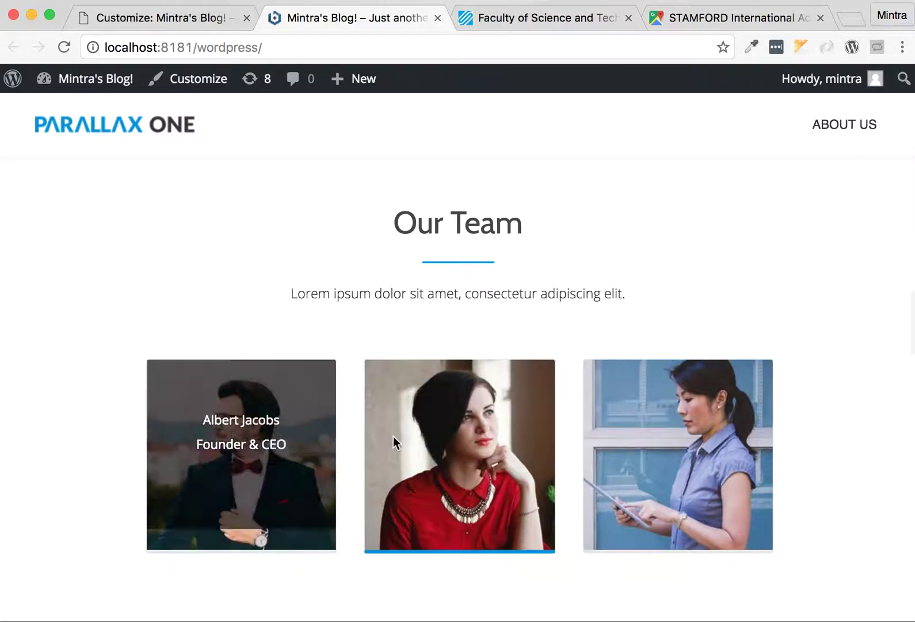
pyautogui.scroll(-5, 869, 476)
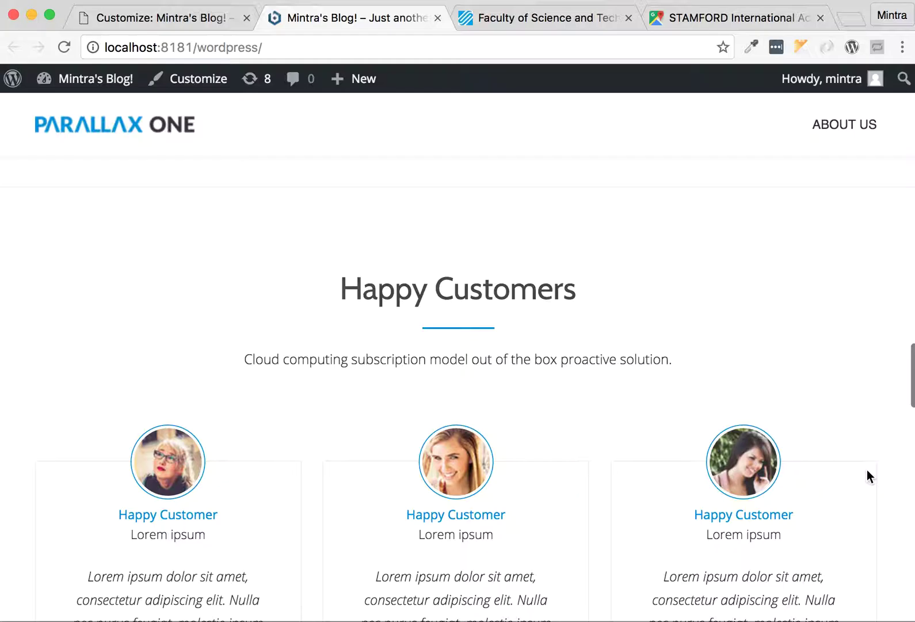
pyautogui.scroll(2, 490, 268)
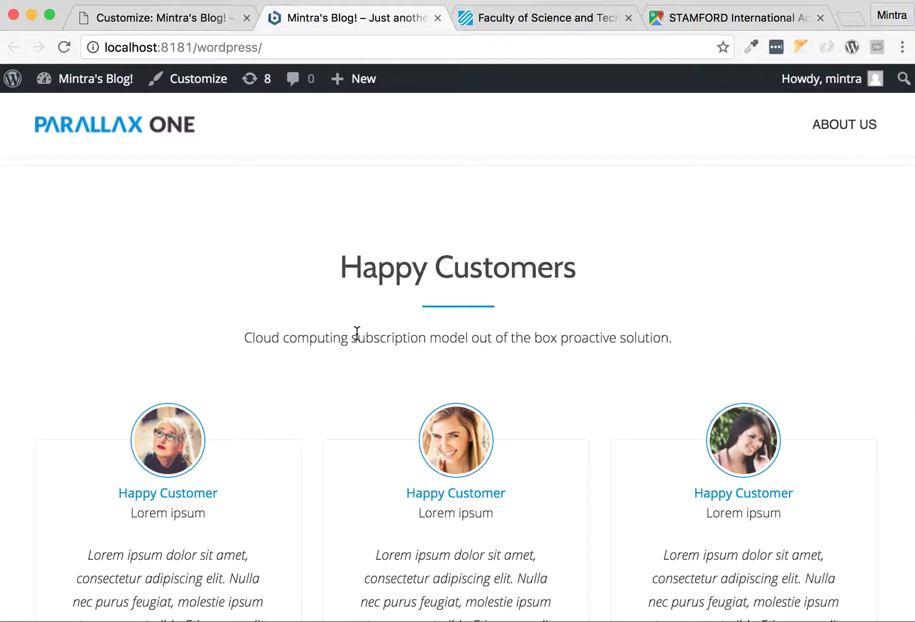
pyautogui.scroll(-3, 356, 332)
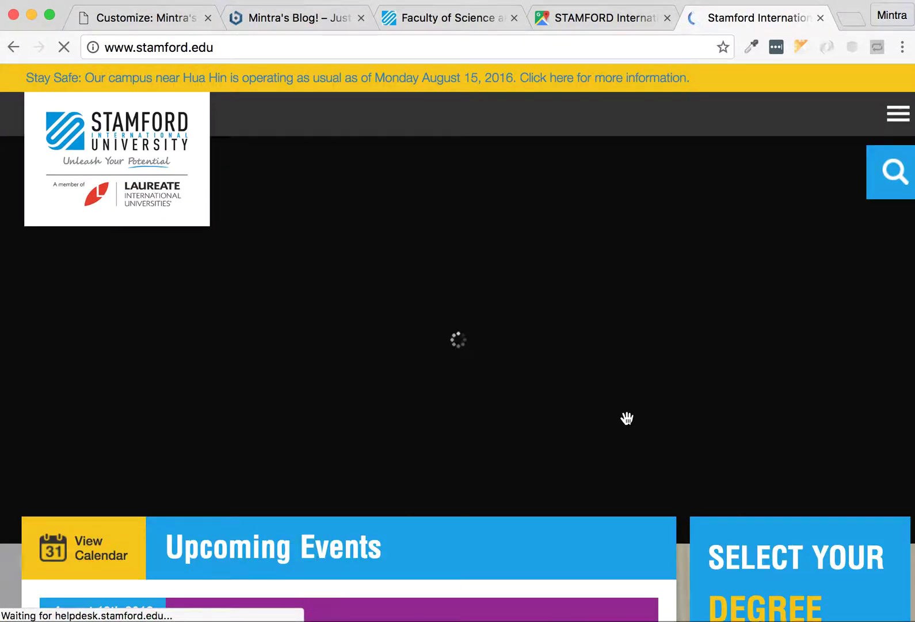
pyautogui.scroll(-10, 627, 418)
pyautogui.scroll(-10, 628, 420)
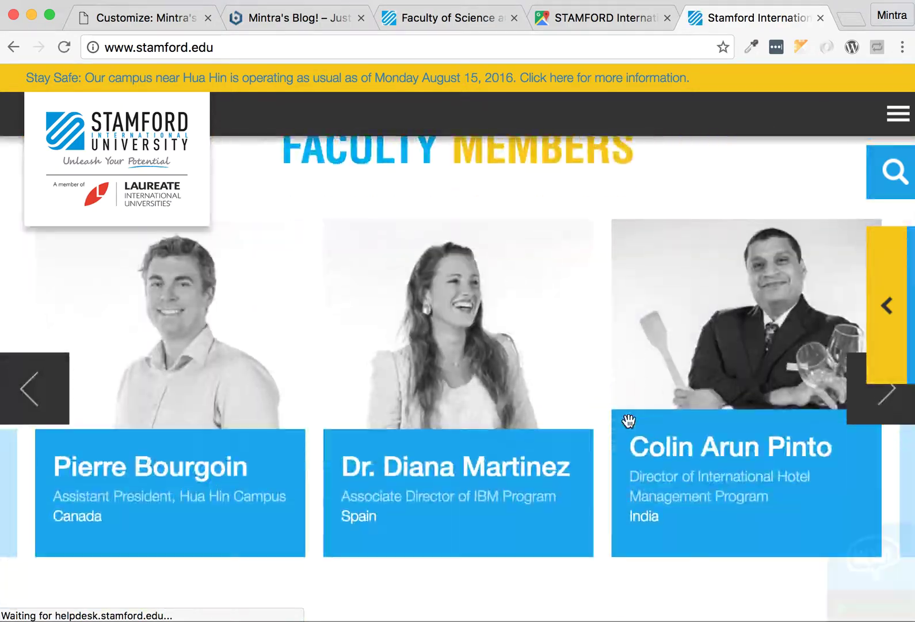
pyautogui.scroll(-5, 628, 420)
pyautogui.scroll(-3, 628, 421)
pyautogui.scroll(-5, 628, 420)
pyautogui.scroll(-4, 628, 421)
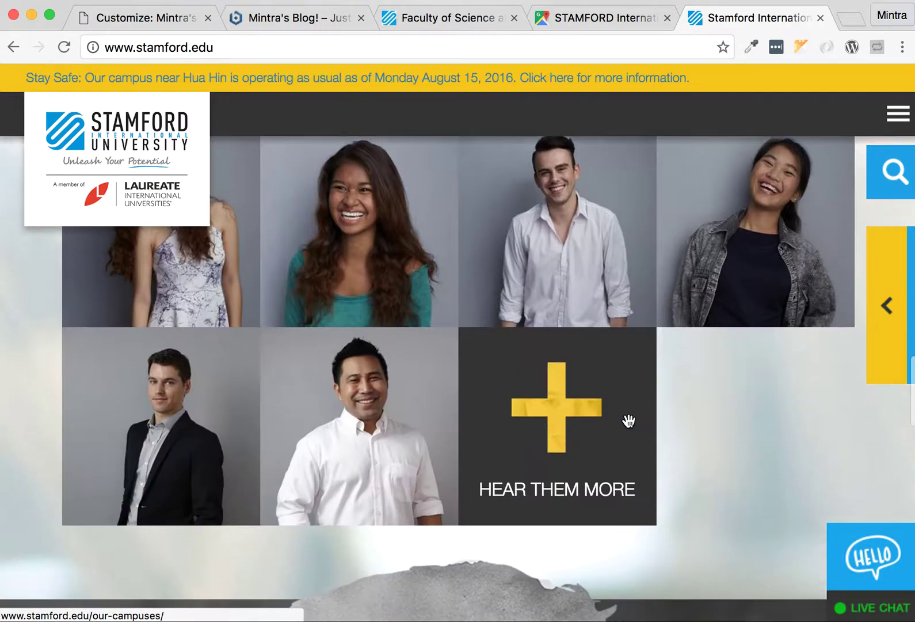
pyautogui.scroll(-1, 628, 420)
# - Open Stamford's Our Students page with its student testimonial cards
pyautogui.click(573, 429)
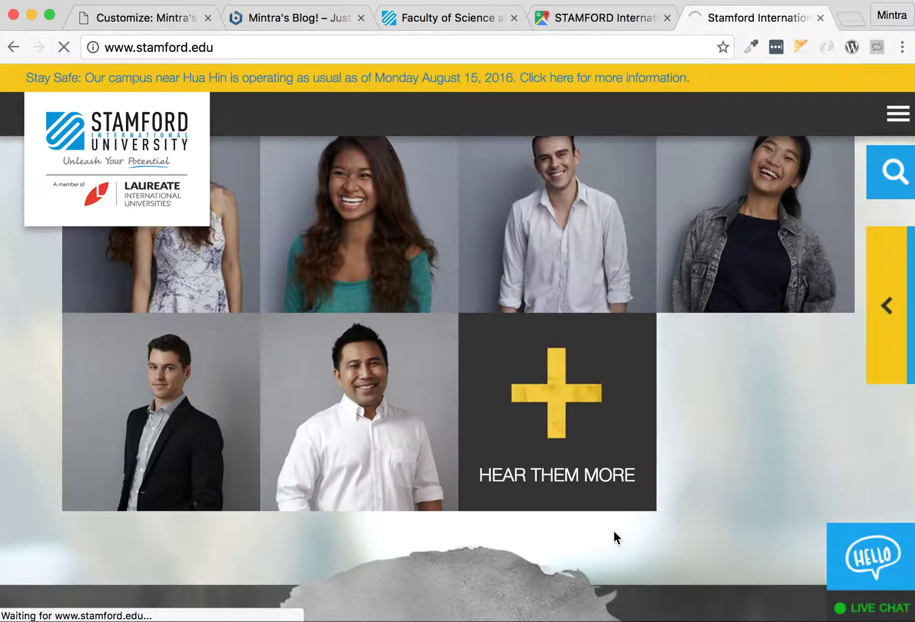
pyautogui.scroll(-5, 637, 554)
pyautogui.scroll(-5, 638, 554)
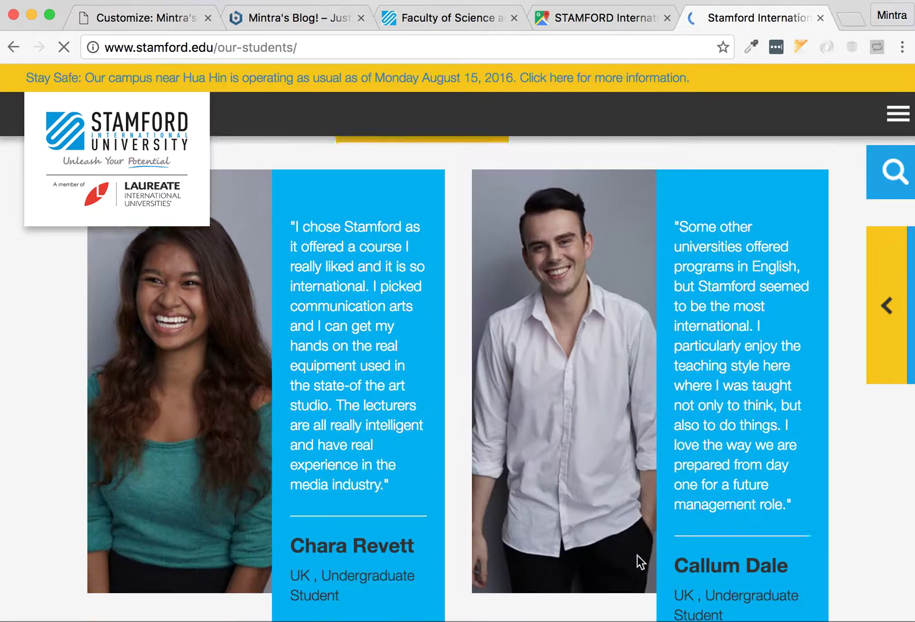
pyautogui.scroll(-5, 638, 555)
pyautogui.scroll(-5, 637, 554)
pyautogui.scroll(-5, 638, 554)
pyautogui.scroll(-2, 637, 554)
pyautogui.scroll(-5, 637, 554)
pyautogui.scroll(-5, 638, 555)
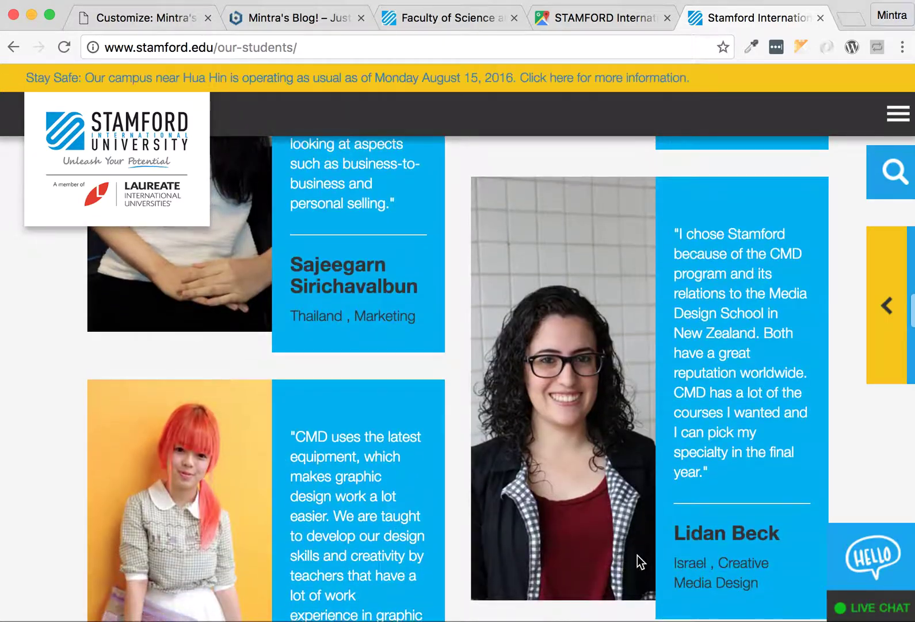
pyautogui.scroll(-3, 637, 554)
pyautogui.scroll(-3, 637, 554)
pyautogui.scroll(-5, 637, 555)
pyautogui.scroll(-5, 637, 554)
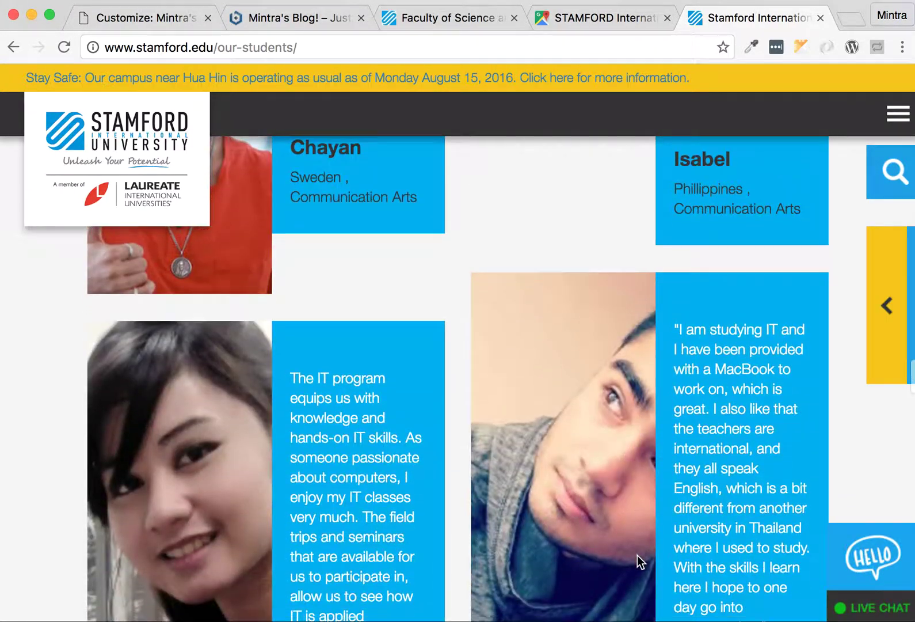
pyautogui.scroll(-3, 638, 554)
pyautogui.scroll(3, 637, 554)
pyautogui.scroll(1, 637, 554)
pyautogui.scroll(4, 638, 554)
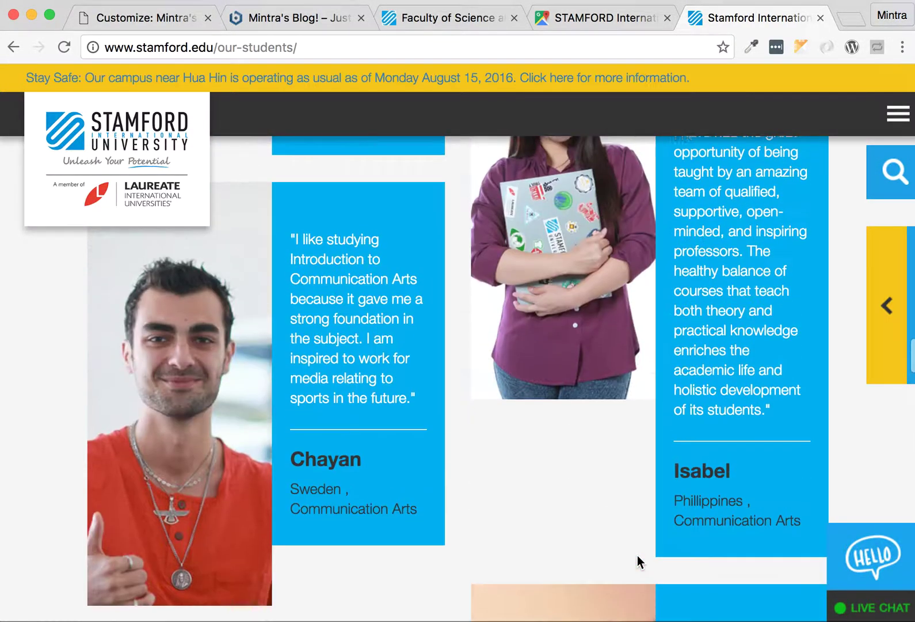
pyautogui.scroll(1, 638, 554)
pyautogui.scroll(-1, 637, 555)
pyautogui.scroll(-2, 637, 556)
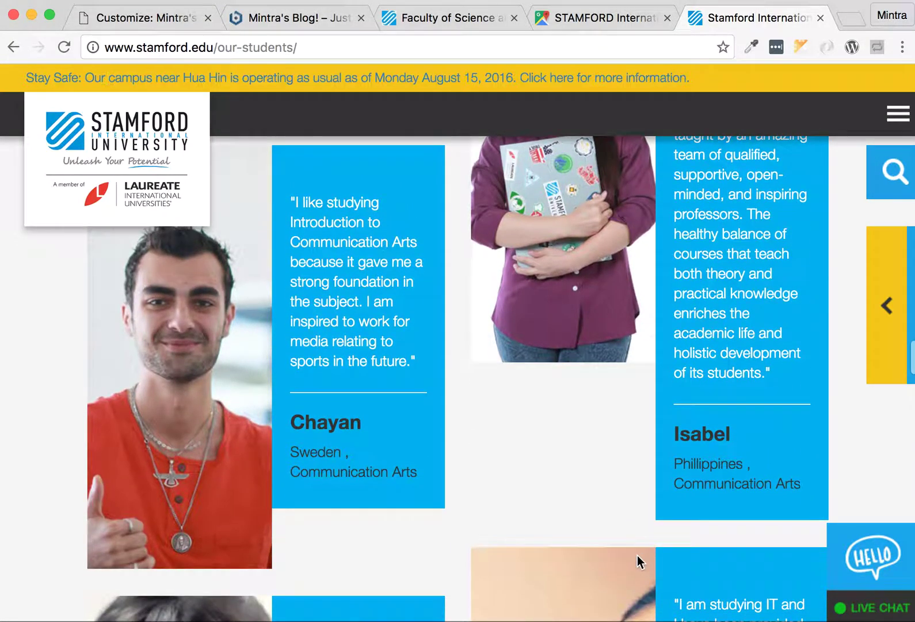
pyautogui.scroll(-3, 637, 556)
pyautogui.scroll(-2, 638, 555)
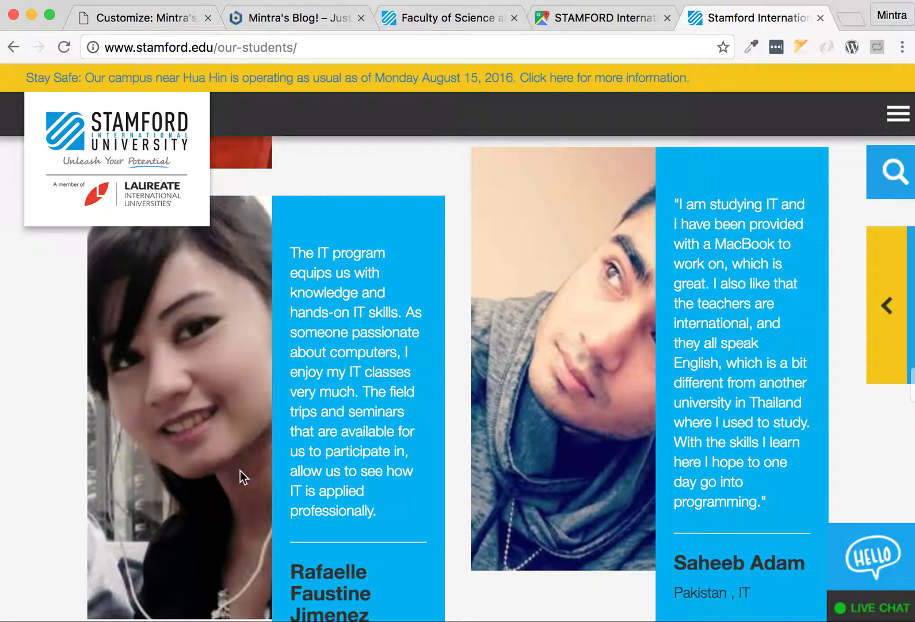
pyautogui.scroll(-2, 588, 443)
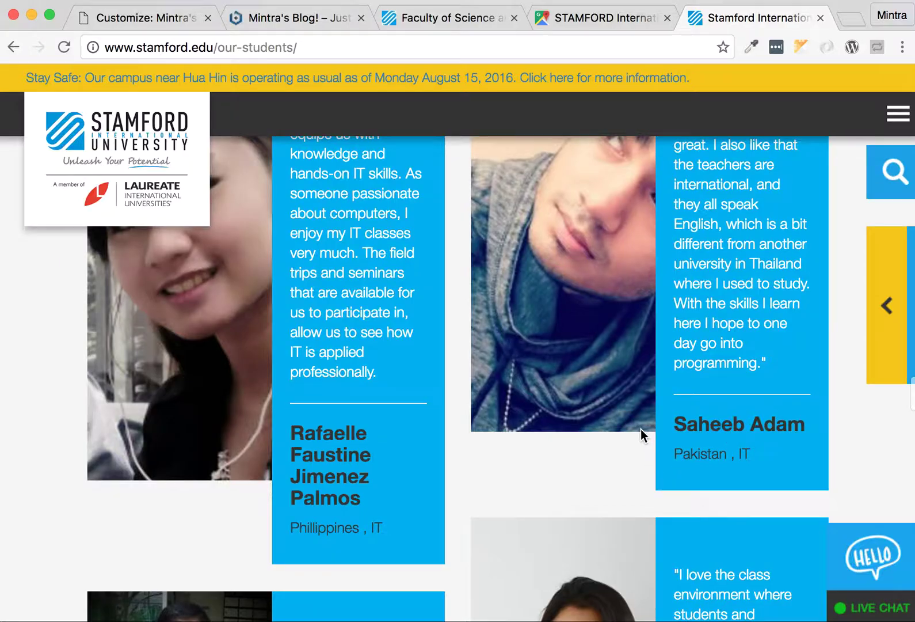
pyautogui.scroll(-5, 641, 434)
pyautogui.scroll(-3, 642, 435)
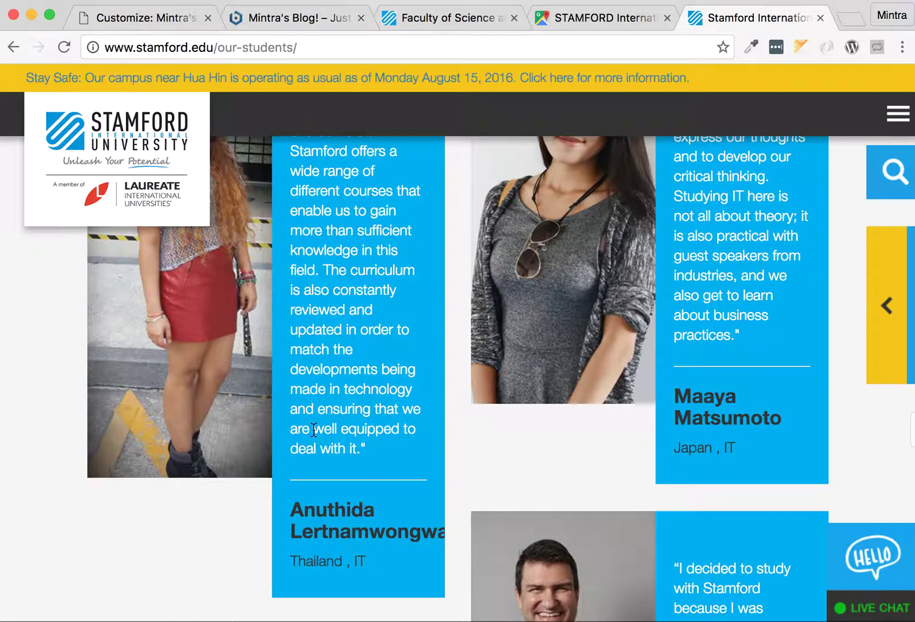
pyautogui.scroll(1, 701, 441)
pyautogui.scroll(-4, 756, 453)
pyautogui.scroll(-3, 760, 459)
pyautogui.scroll(4, 756, 453)
pyautogui.scroll(5, 756, 453)
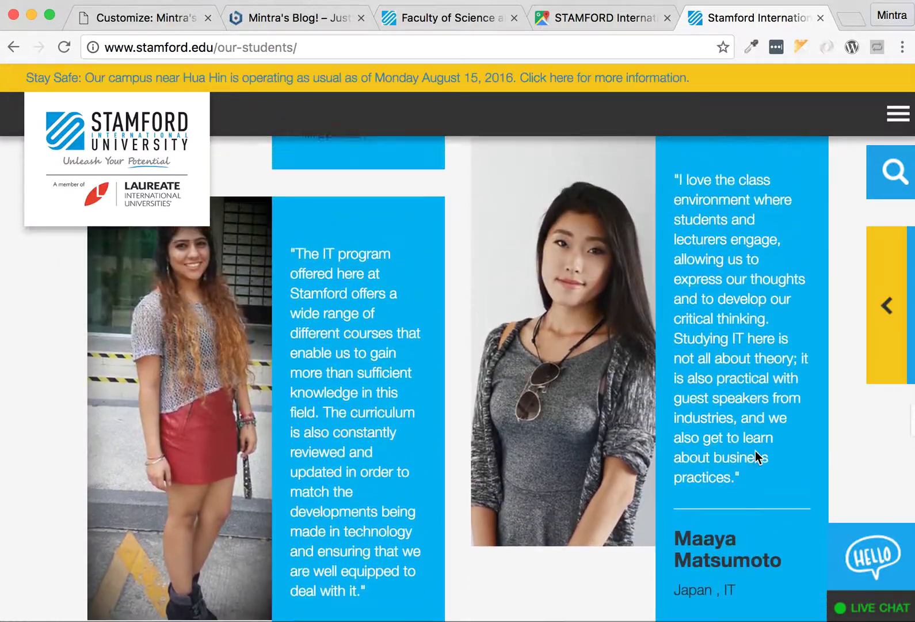
pyautogui.scroll(2, 715, 457)
pyautogui.scroll(-4, 457, 273)
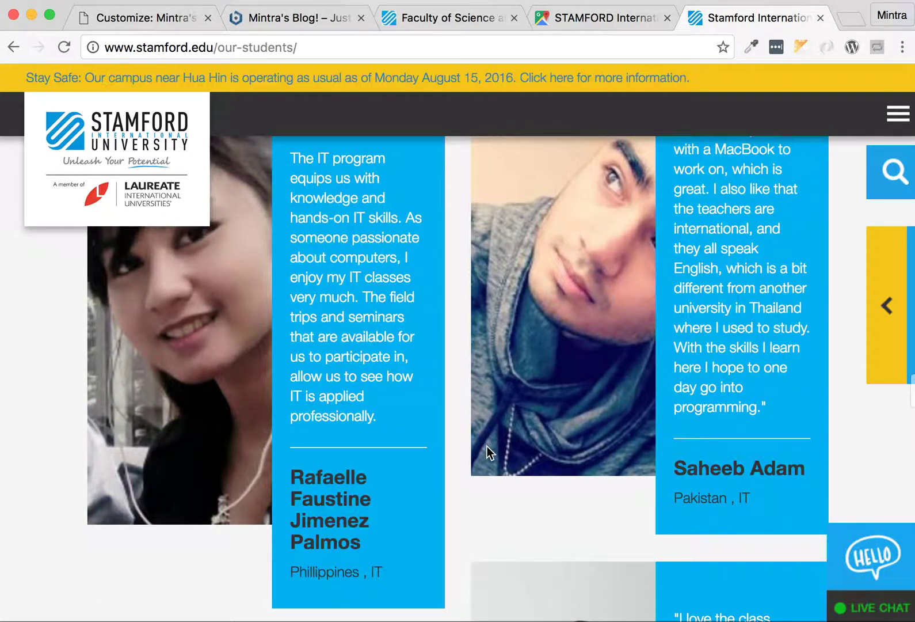
pyautogui.scroll(1, 383, 343)
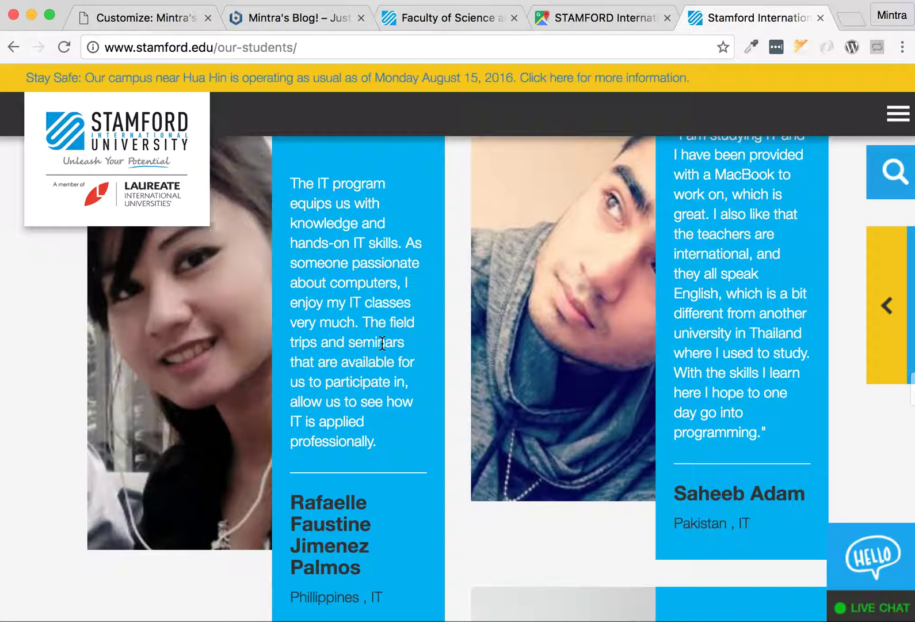
pyautogui.scroll(-4, 417, 350)
pyautogui.scroll(4, 417, 358)
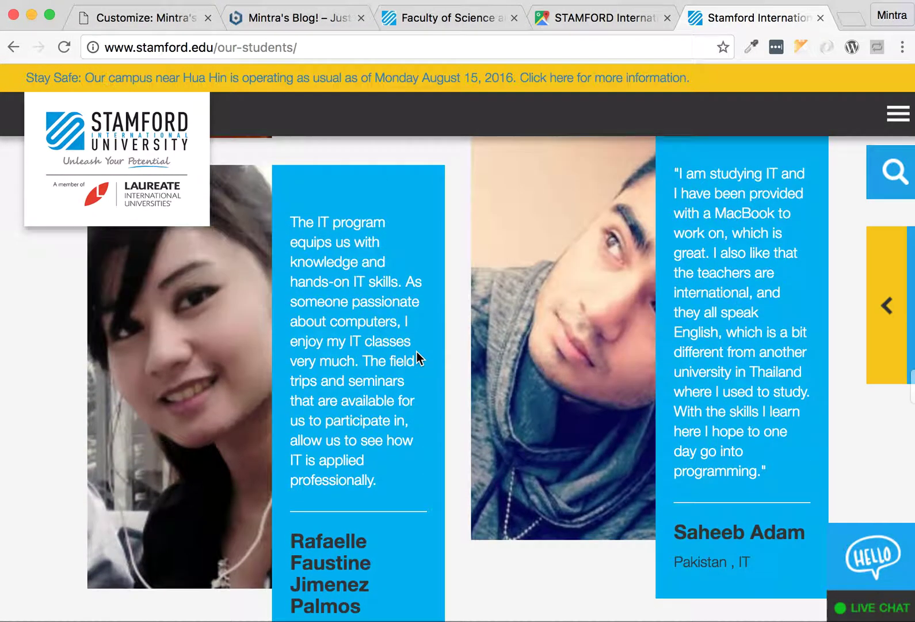
pyautogui.scroll(1, 417, 357)
# - Switch back to the Mintra's Blog! Parallax One homepage
pyautogui.click(304, 21)
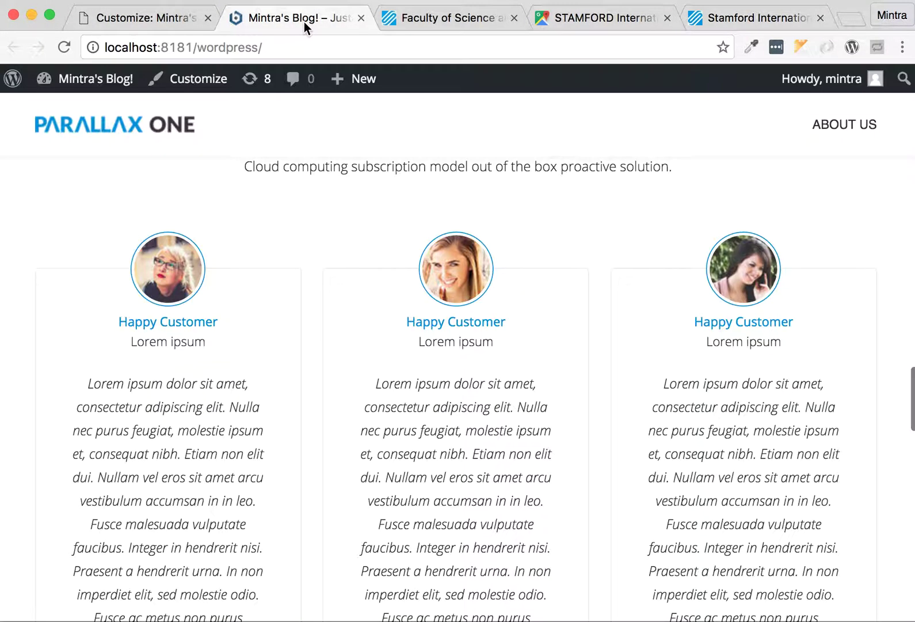
pyautogui.scroll(-3, 369, 305)
pyautogui.scroll(-4, 369, 305)
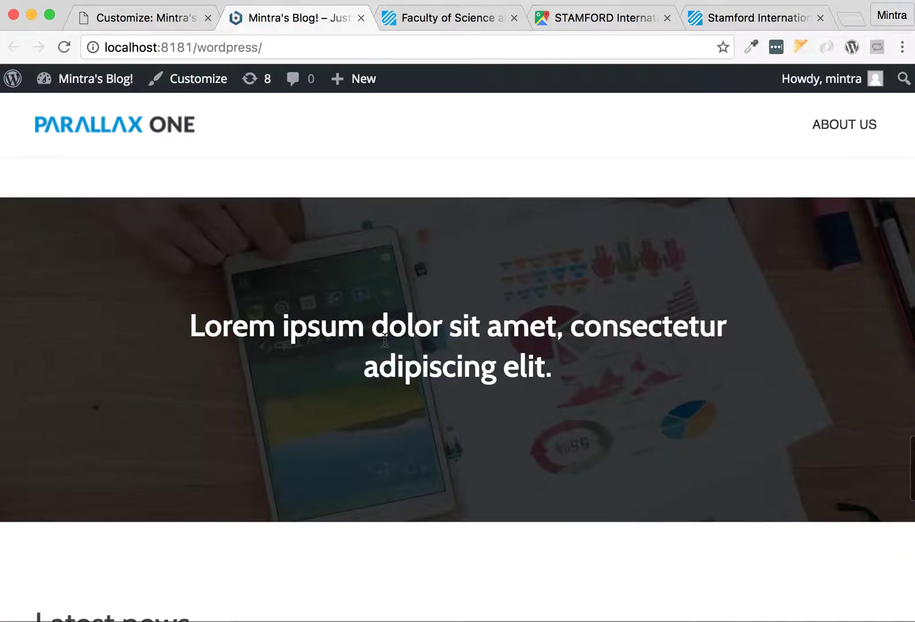
pyautogui.scroll(-5, 487, 358)
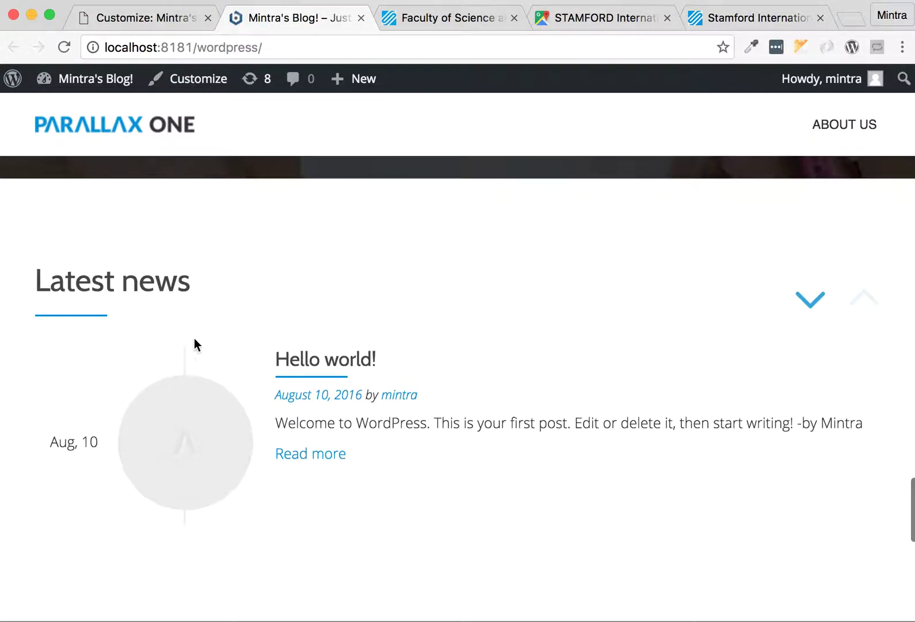
pyautogui.scroll(-2, 319, 415)
pyautogui.scroll(-4, 350, 417)
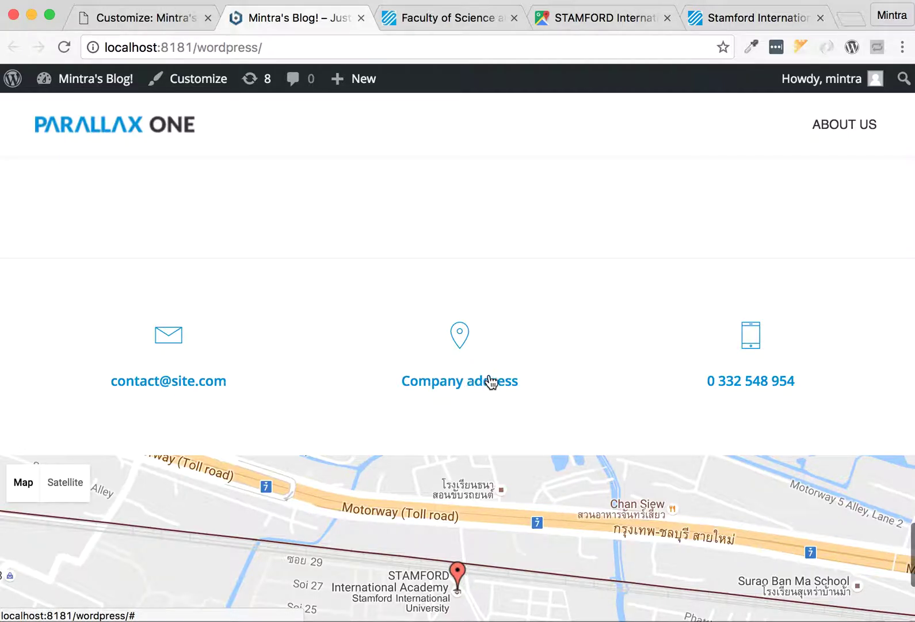
pyautogui.scroll(-4, 328, 350)
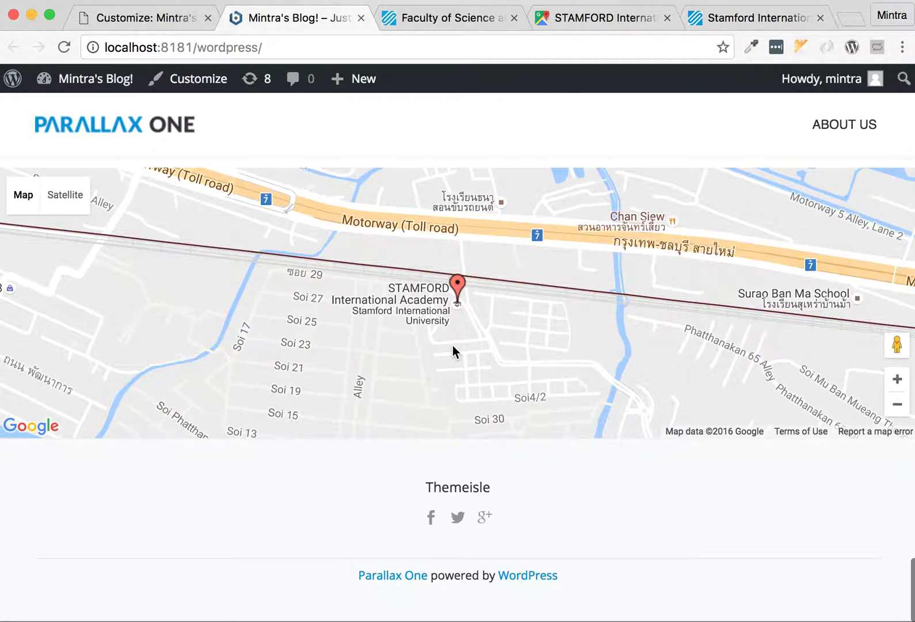
pyautogui.scroll(6, 453, 344)
pyautogui.scroll(3, 452, 344)
pyautogui.scroll(5, 452, 344)
pyautogui.scroll(5, 452, 344)
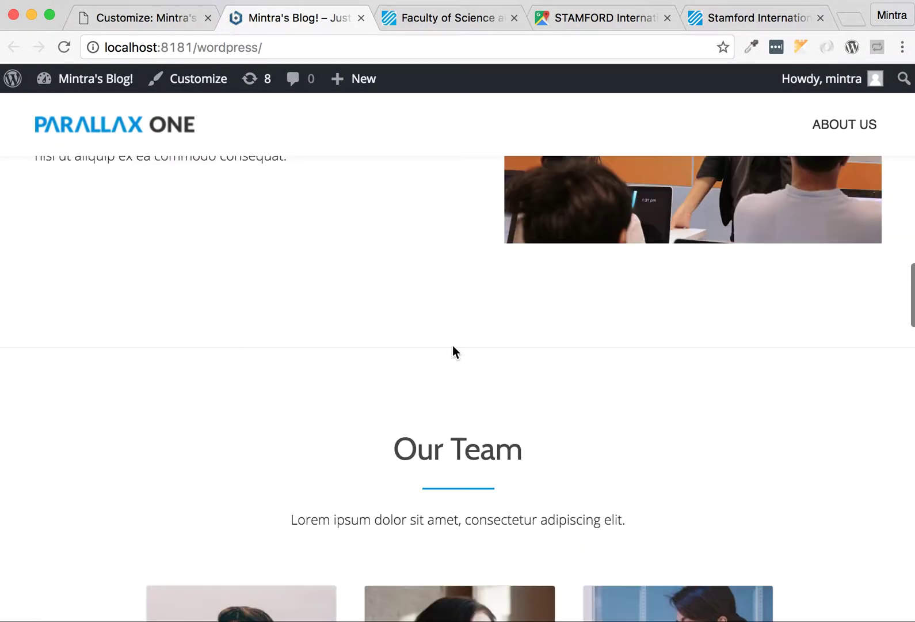
pyautogui.scroll(5, 452, 345)
pyautogui.scroll(5, 452, 344)
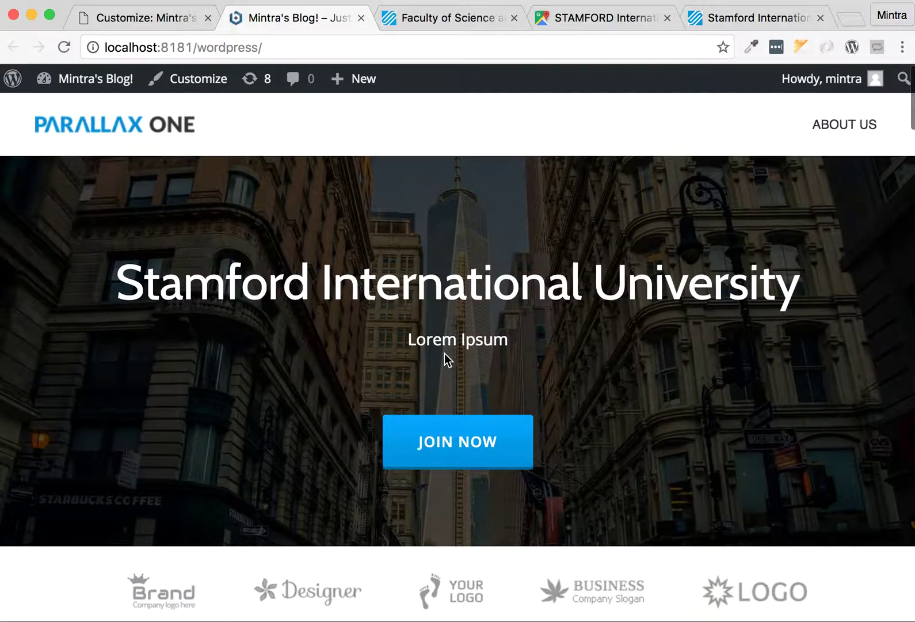
pyautogui.scroll(-5, 379, 317)
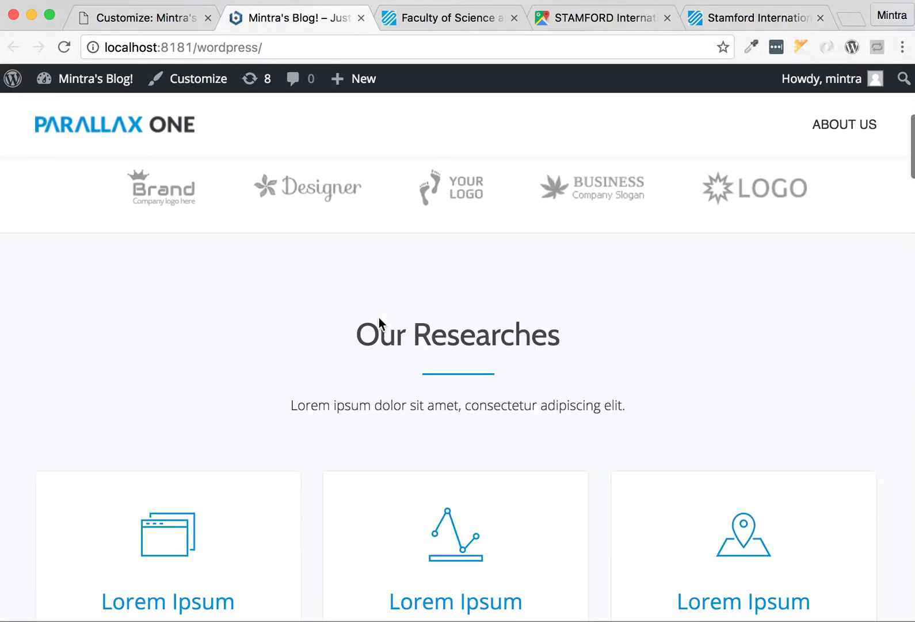
pyautogui.scroll(-4, 379, 318)
pyautogui.scroll(10, 379, 317)
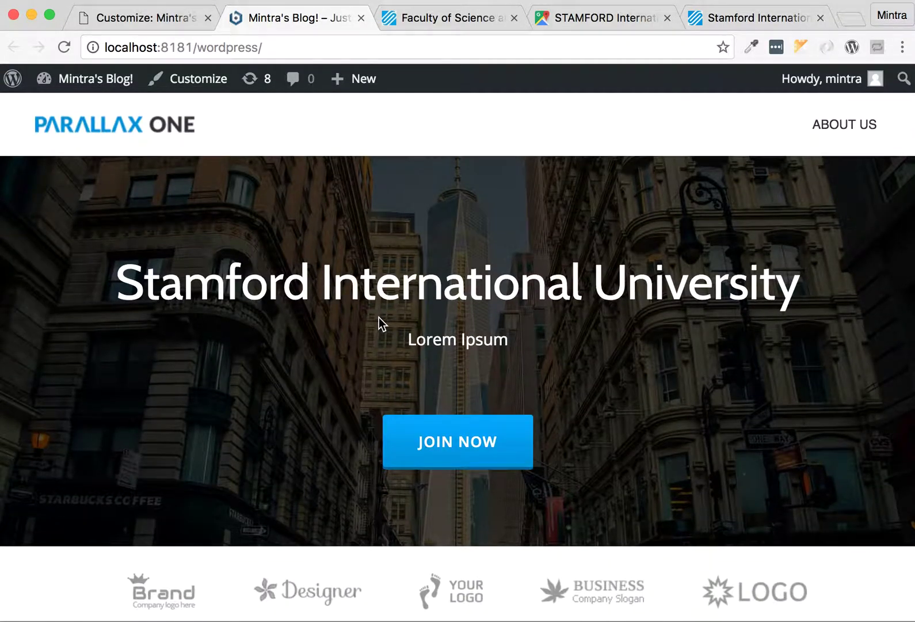
pyautogui.scroll(-5, 379, 317)
pyautogui.scroll(-5, 379, 317)
pyautogui.scroll(10, 379, 317)
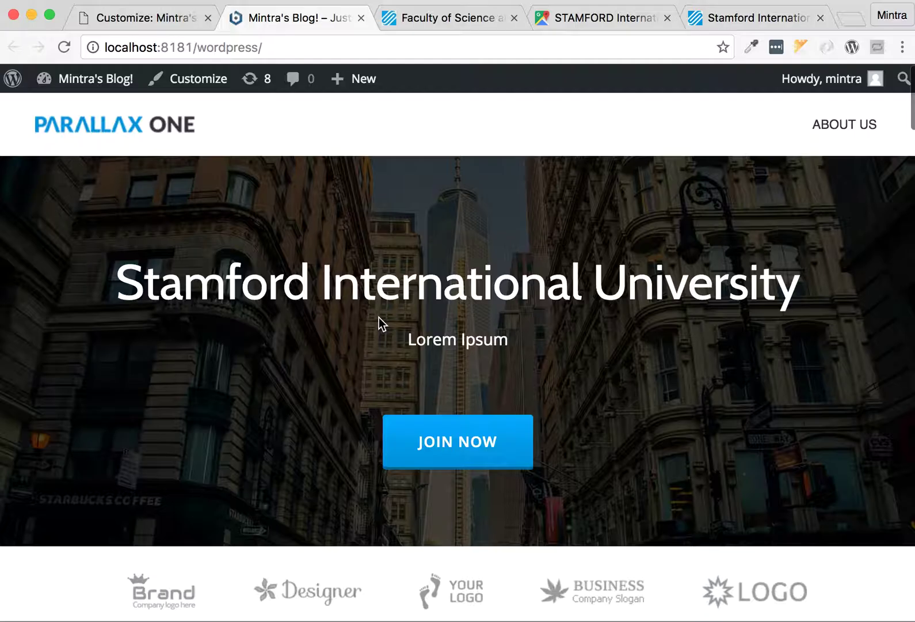